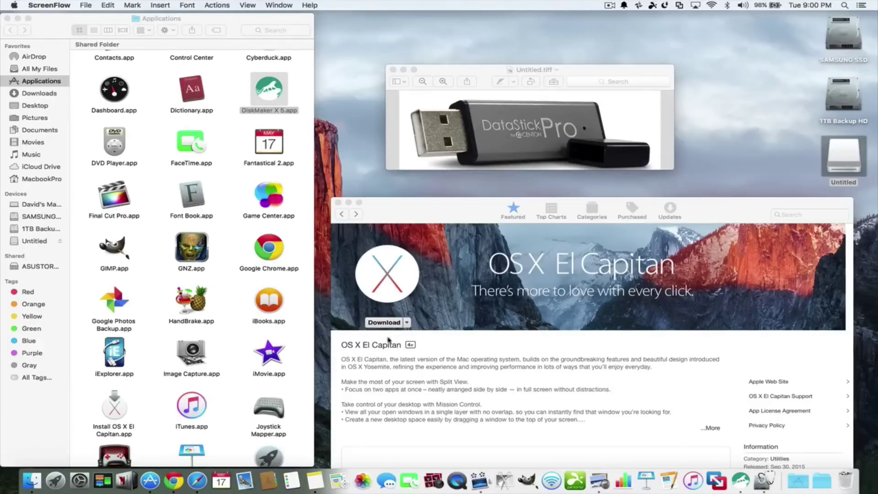
- Select Install OS X El Capitan.app in the Finder Applications folder
{"action": "left_click", "coordinate": [117, 404]}
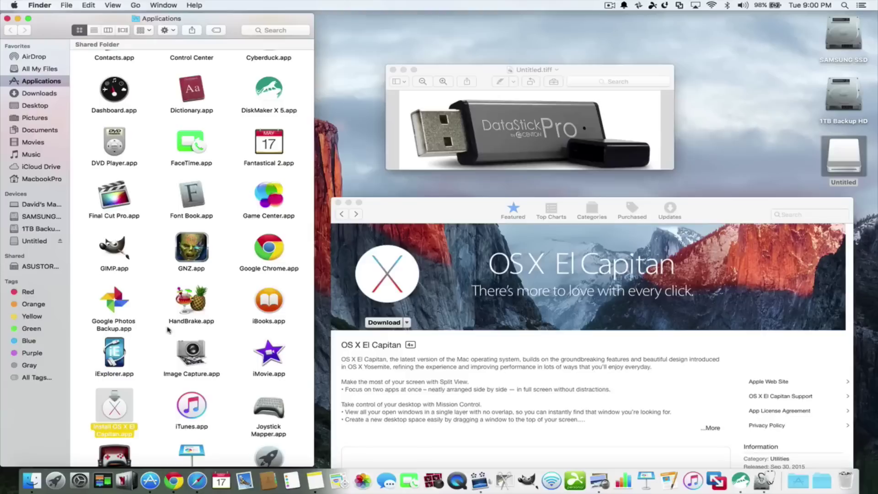
{"action": "right_click", "coordinate": [848, 44]}
{"action": "left_click", "coordinate": [806, 61]}
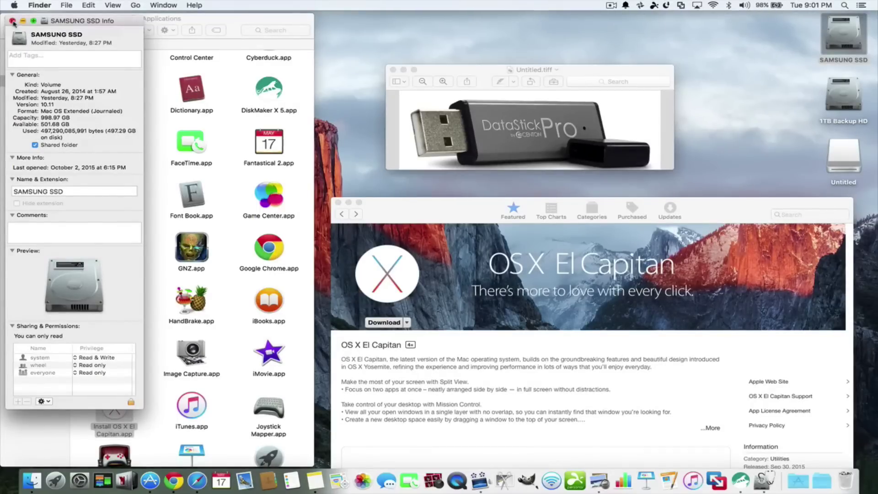
{"action": "left_click", "coordinate": [12, 21]}
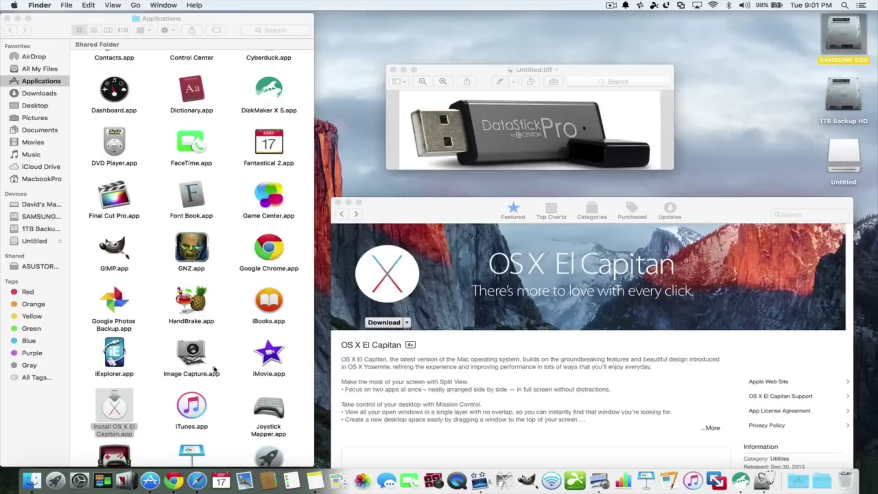
{"action": "left_click", "coordinate": [112, 411]}
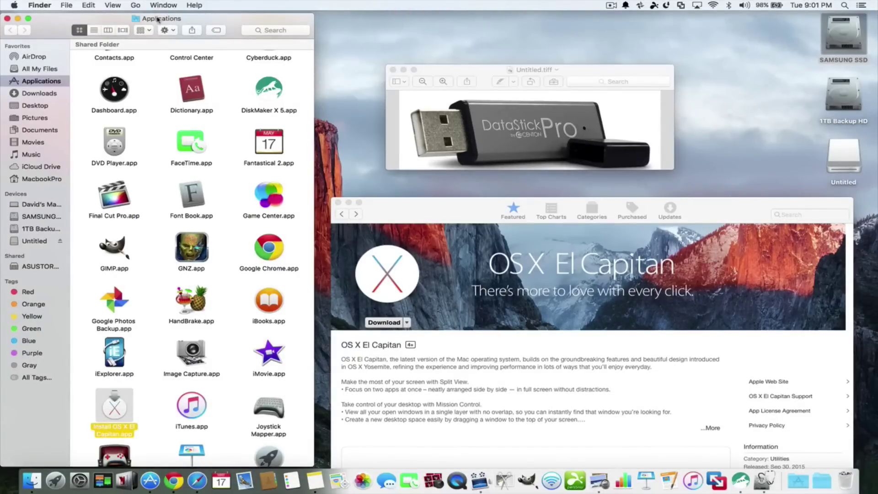
{"action": "scroll", "coordinate": [240, 180], "scroll_direction": "up", "scroll_amount": 3}
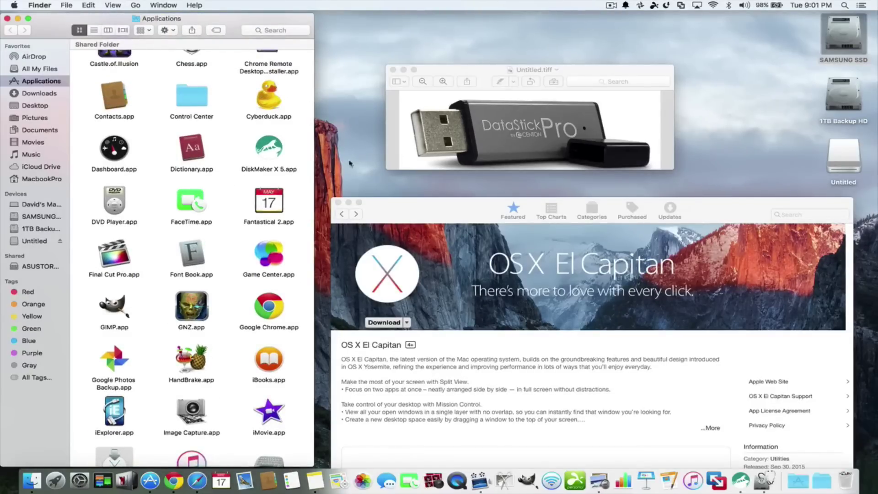
- Switch to Desktop 2 and move the DiskMaker X welcome dialog up and right into view
{"action": "key", "text": "ctrl+Up"}
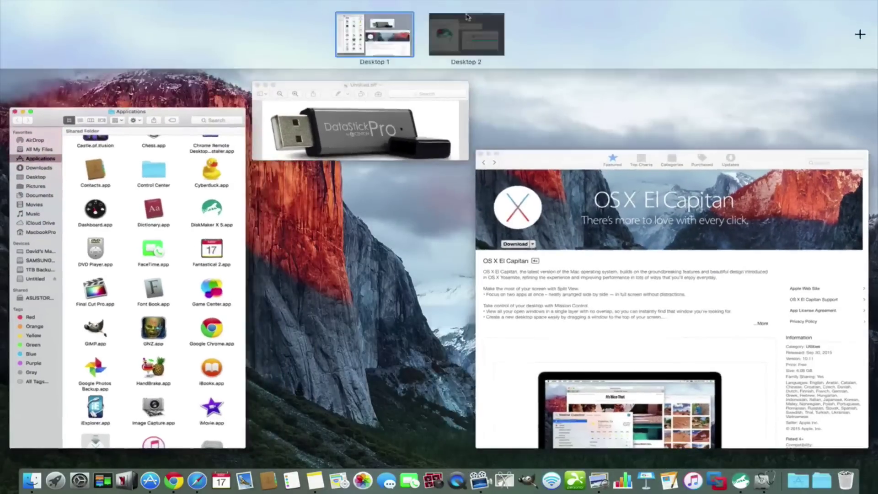
{"action": "left_click", "coordinate": [453, 34]}
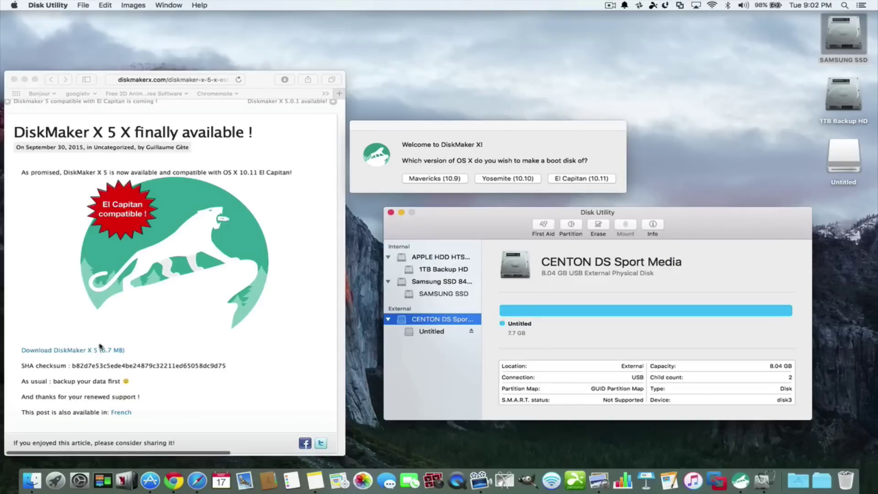
{"action": "left_click", "coordinate": [78, 351]}
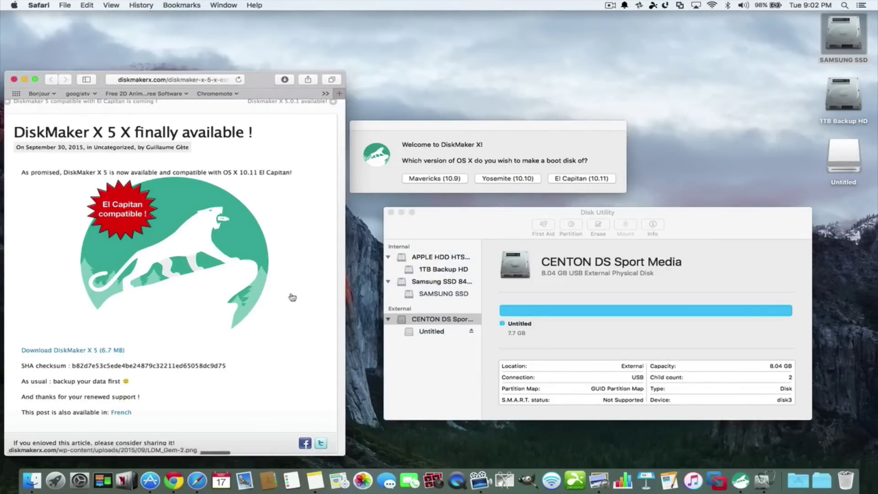
{"action": "left_click", "coordinate": [798, 480]}
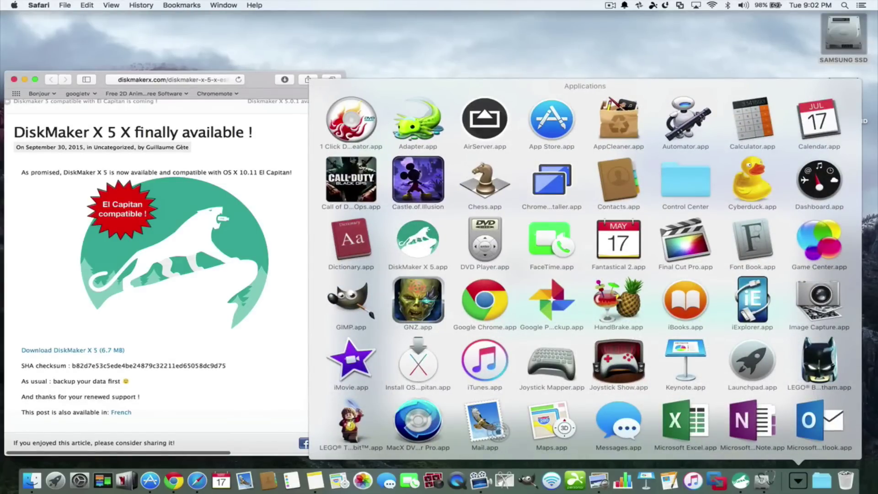
{"action": "left_click", "coordinate": [473, 69]}
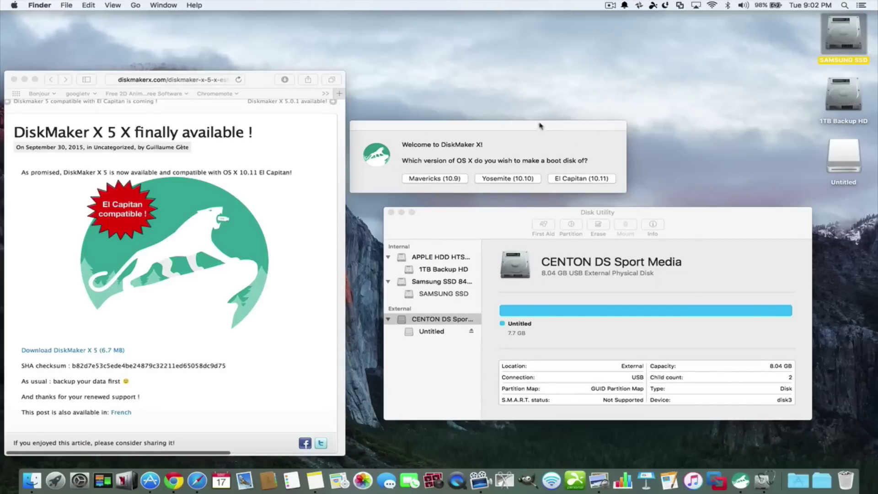
{"action": "left_click_drag", "start_coordinate": [542, 126], "coordinate": [609, 62]}
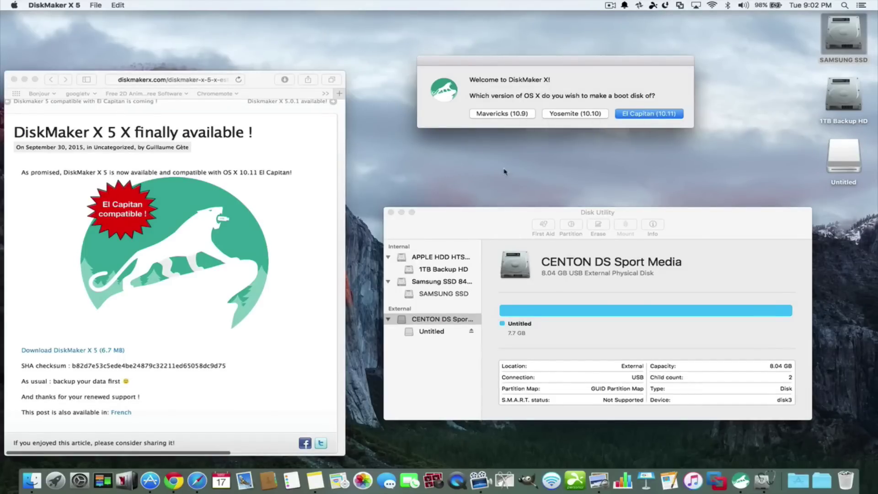
{"action": "left_click", "coordinate": [650, 211]}
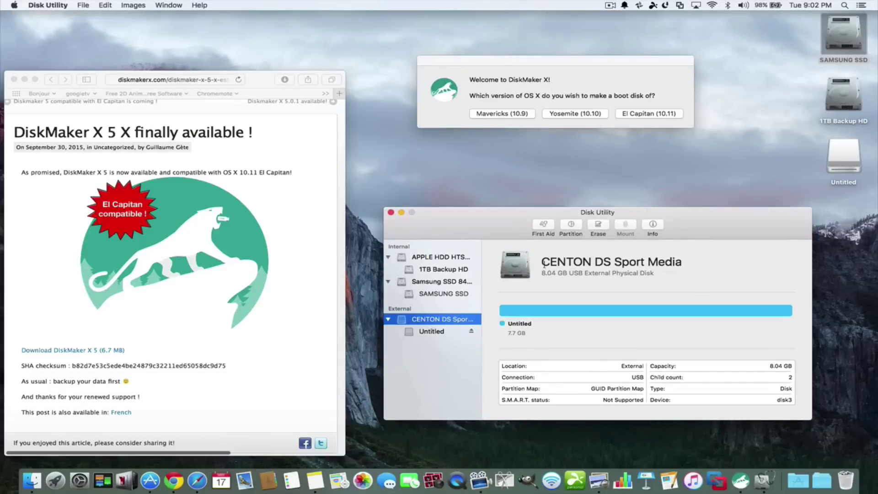
{"action": "double_click", "coordinate": [839, 154]}
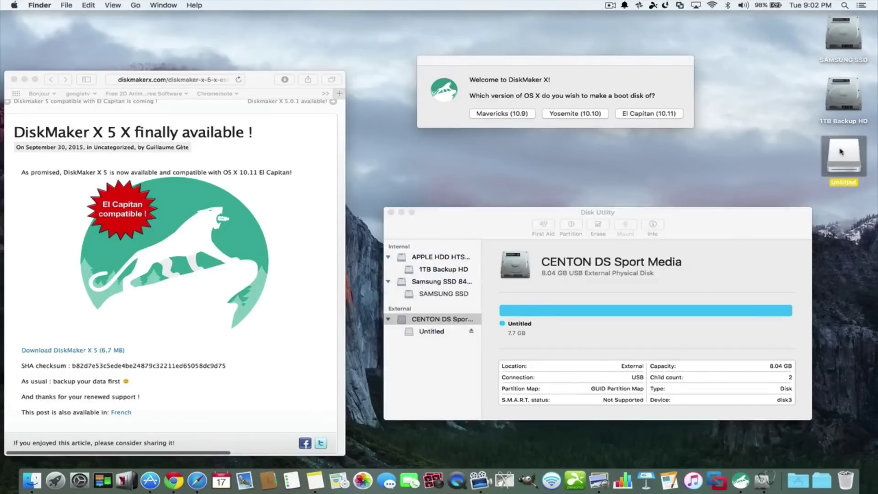
{"action": "left_click_drag", "start_coordinate": [231, 155], "coordinate": [245, 47]}
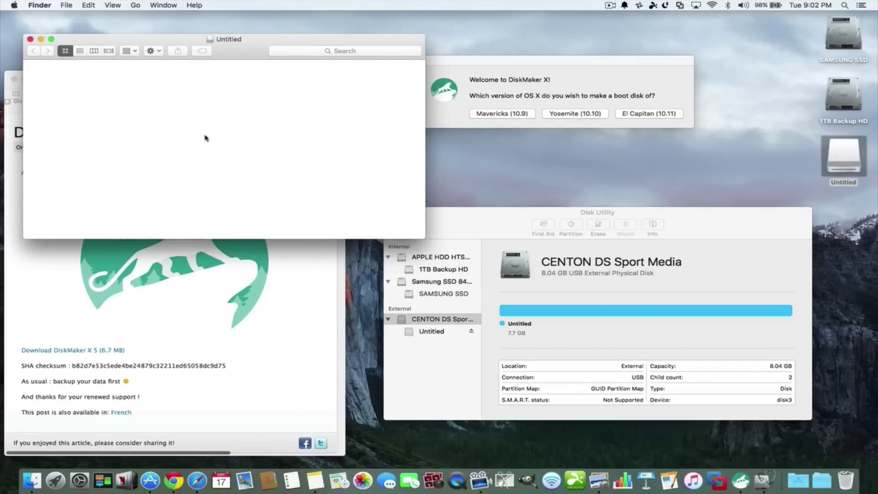
{"action": "left_click", "coordinate": [30, 39]}
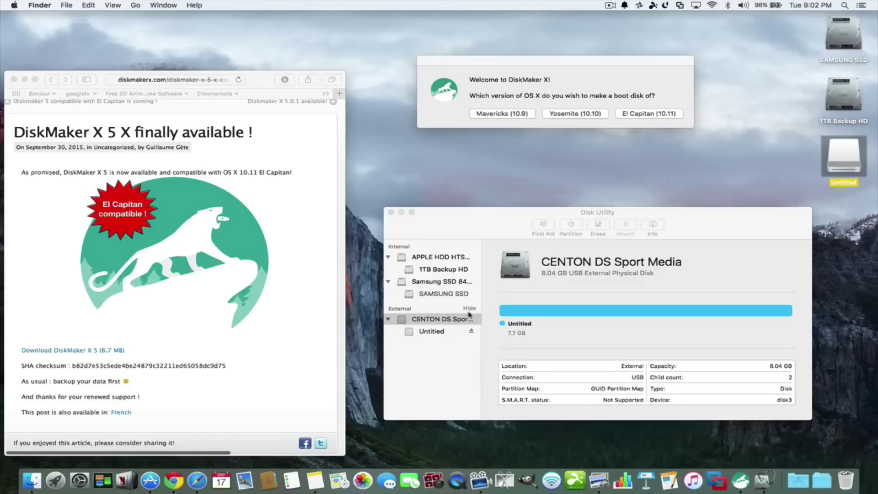
{"action": "left_click", "coordinate": [566, 281]}
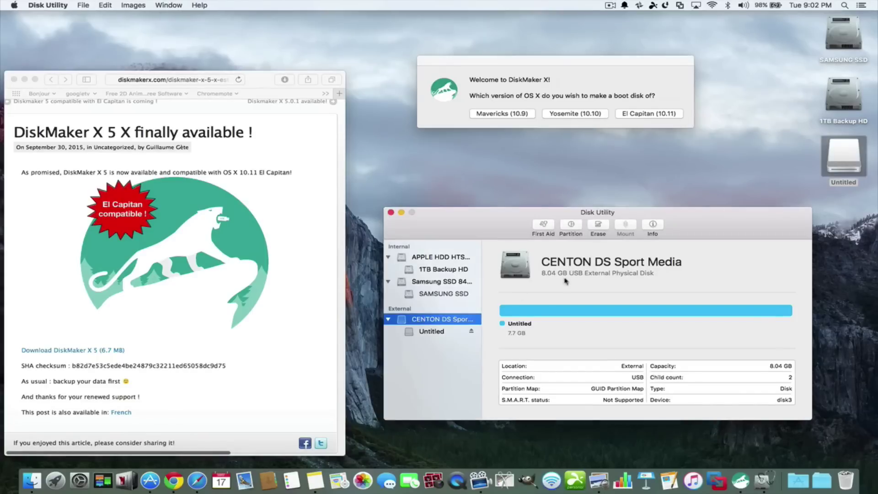
- Launch Disk Utility by searching 'disk' in Spotlight
{"action": "left_click", "coordinate": [845, 5]}
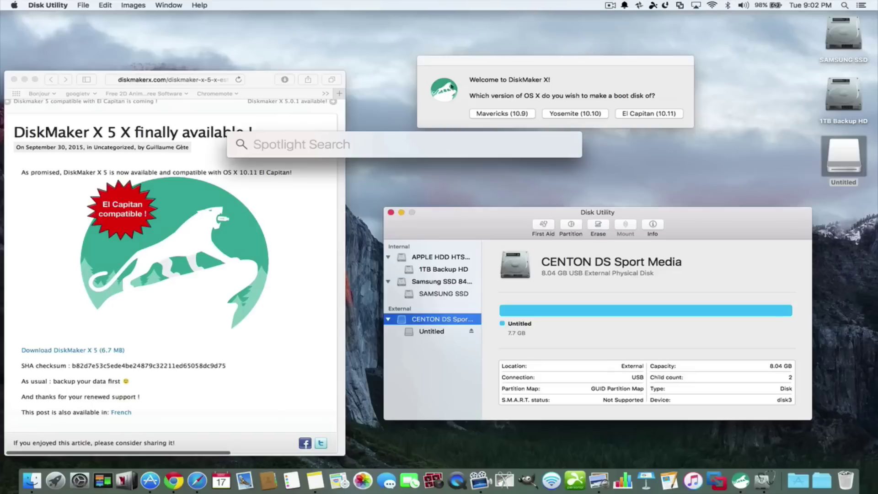
{"action": "type", "text": "disk"}
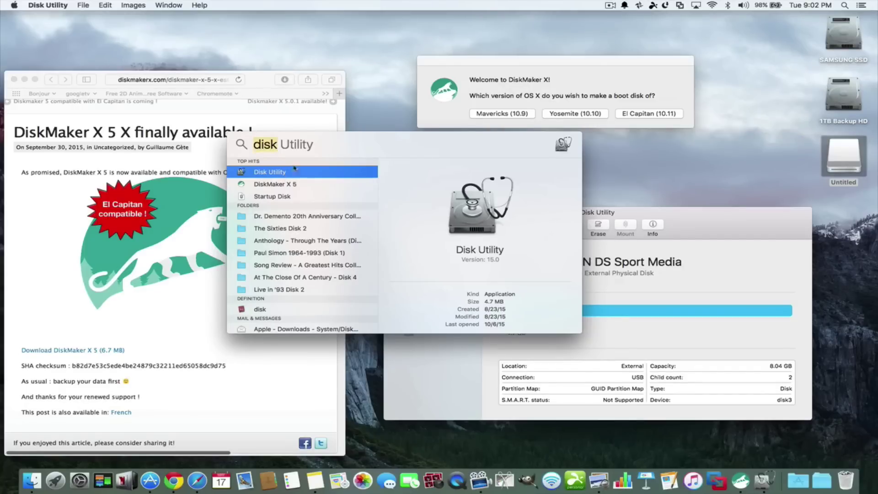
{"action": "left_click", "coordinate": [662, 189]}
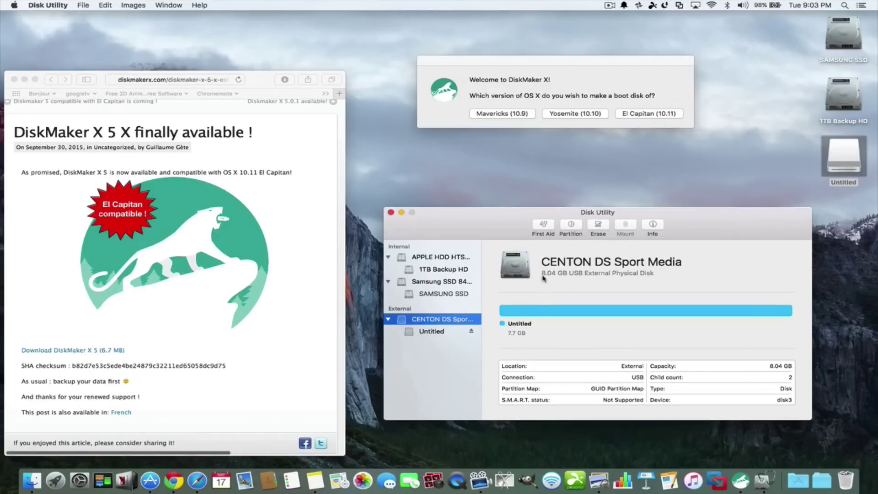
- Erase the CENTON DS Sport Media drive as Untitled, OS X Extended (Journaled), GUID Partition Map
{"action": "left_click", "coordinate": [598, 225]}
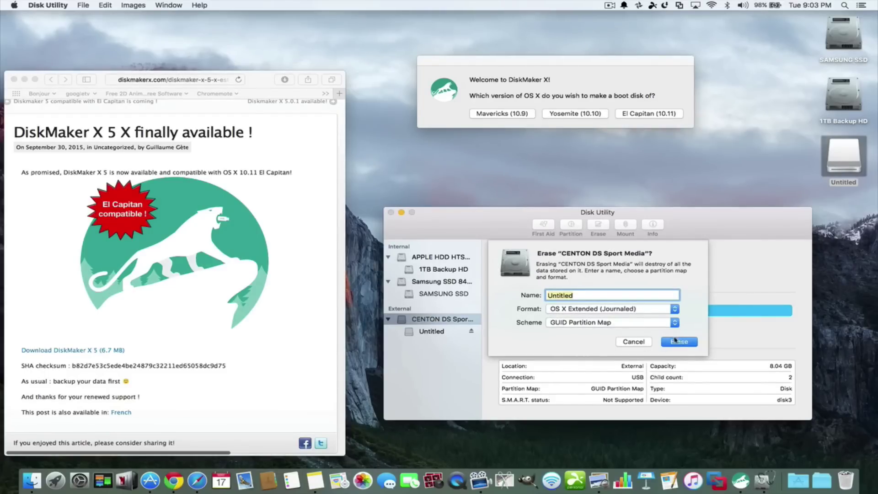
{"action": "left_click", "coordinate": [676, 341]}
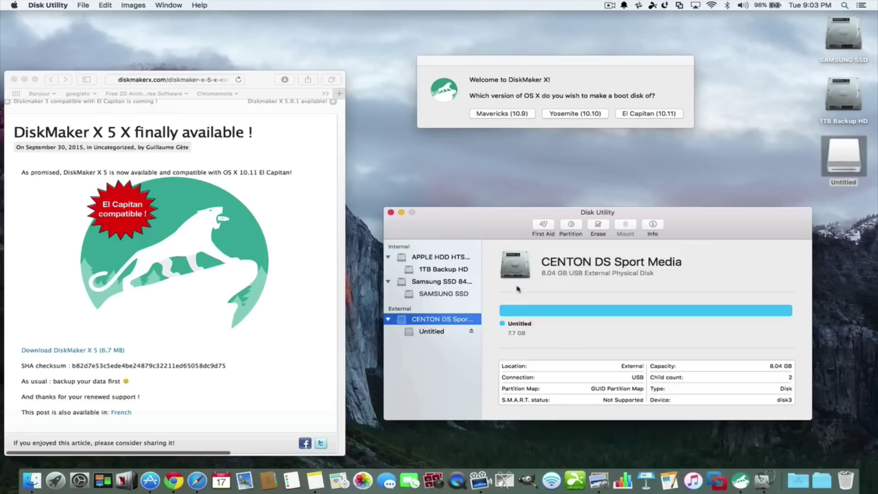
{"action": "left_click", "coordinate": [844, 154]}
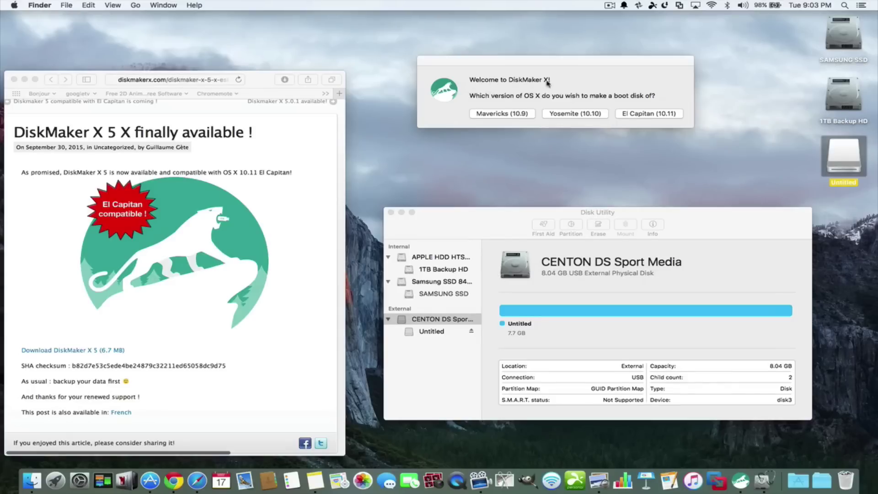
- Switch back to the desktop running DiskMaker X
{"action": "key", "text": "ctrl+Up"}
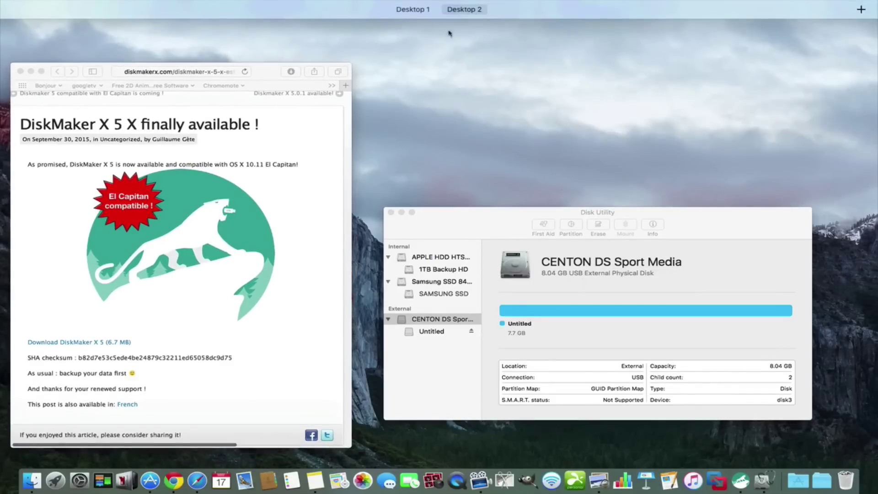
{"action": "left_click", "coordinate": [401, 19]}
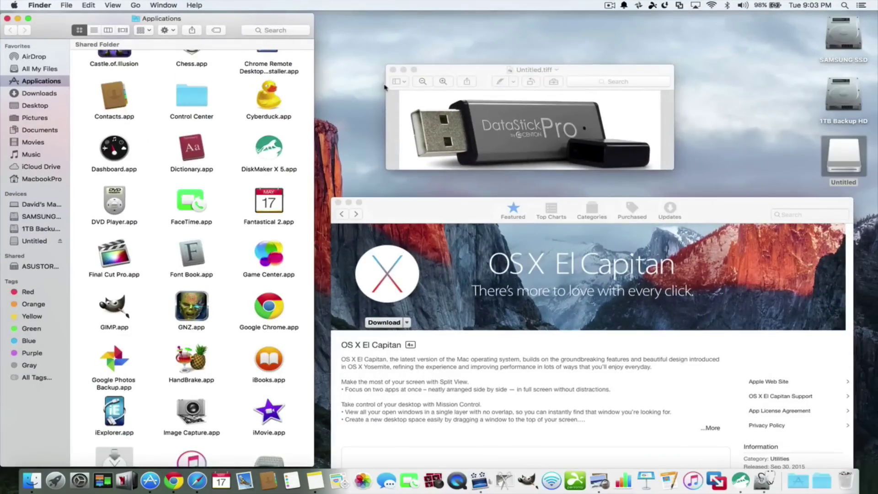
{"action": "key", "text": "ctrl+Up"}
{"action": "left_click", "coordinate": [466, 10]}
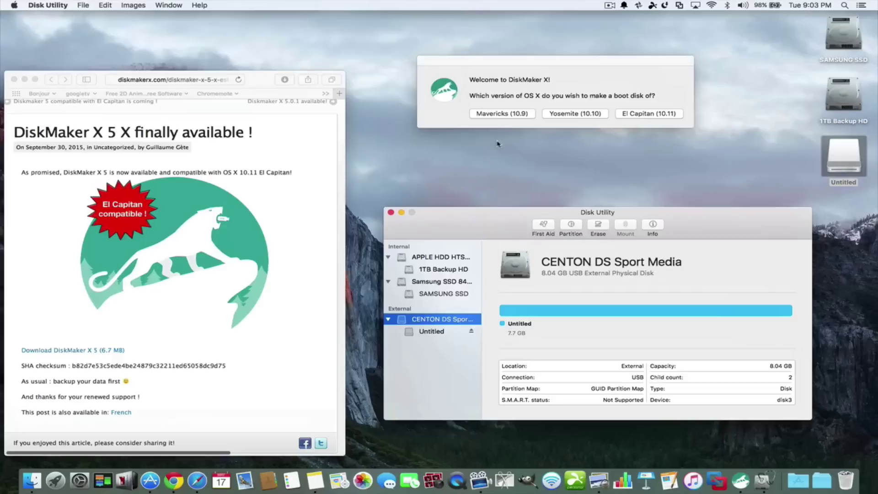
- Choose El Capitan (10.11), the /Applications installer, and the Untitled 8 GB thumb drive
{"action": "left_click", "coordinate": [643, 114]}
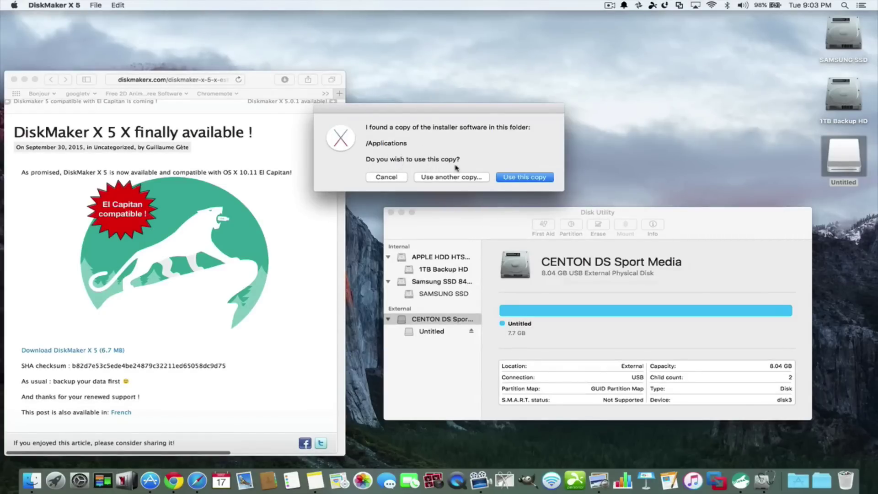
{"action": "left_click", "coordinate": [532, 180]}
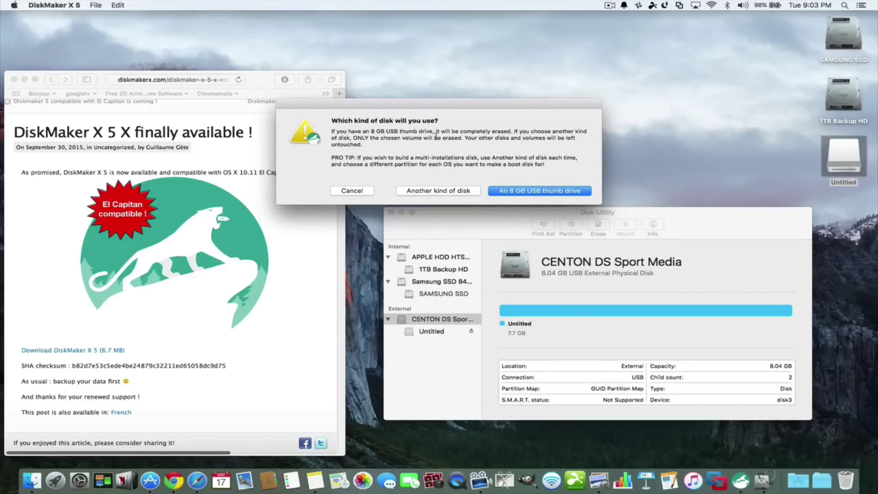
{"action": "left_click", "coordinate": [517, 192]}
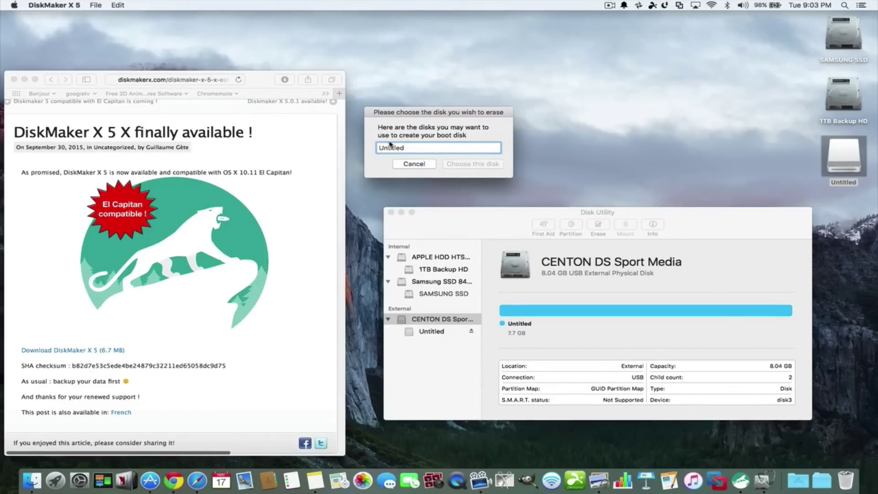
{"action": "left_click", "coordinate": [426, 149]}
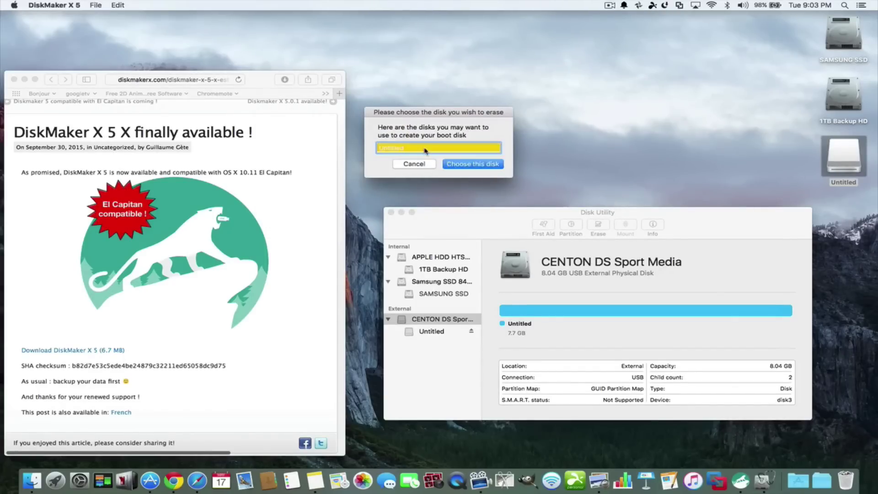
{"action": "left_click", "coordinate": [456, 164]}
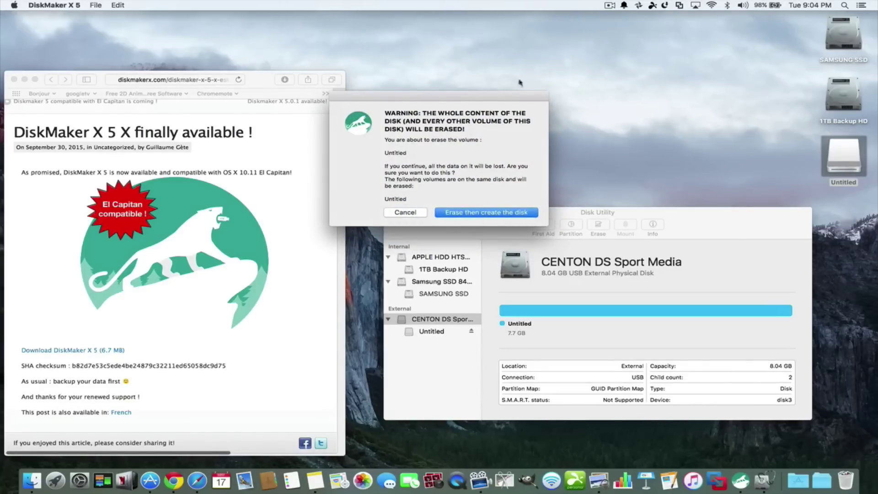
{"action": "left_click", "coordinate": [844, 166]}
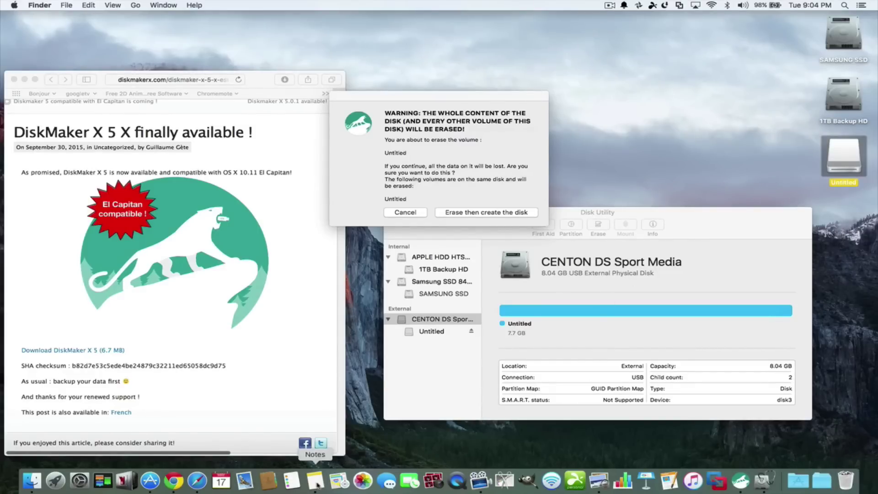
- Inspect the Get Info panel of Photos Library in the Pictures folder
{"action": "left_click", "coordinate": [31, 480]}
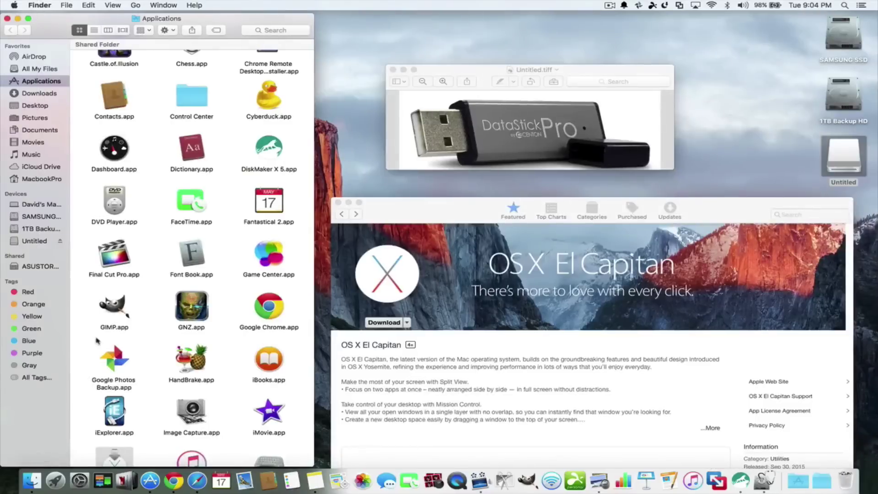
{"action": "left_click", "coordinate": [37, 118]}
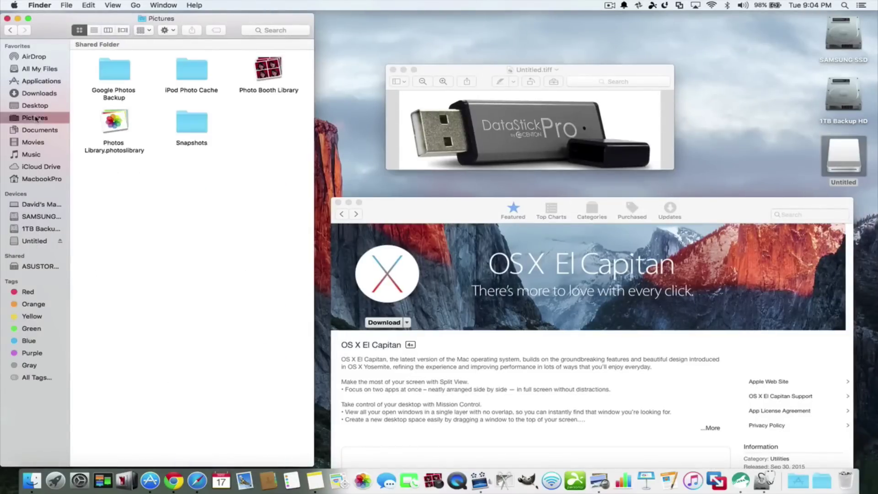
{"action": "left_click", "coordinate": [114, 126]}
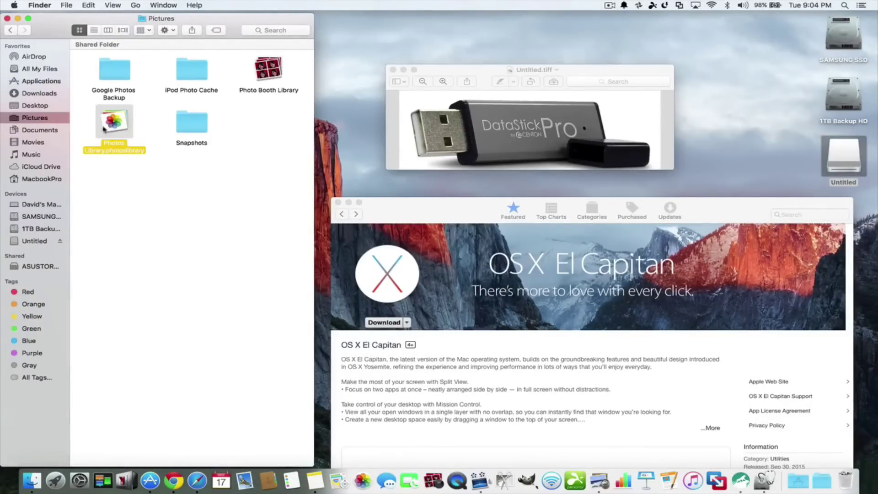
{"action": "right_click", "coordinate": [115, 126]}
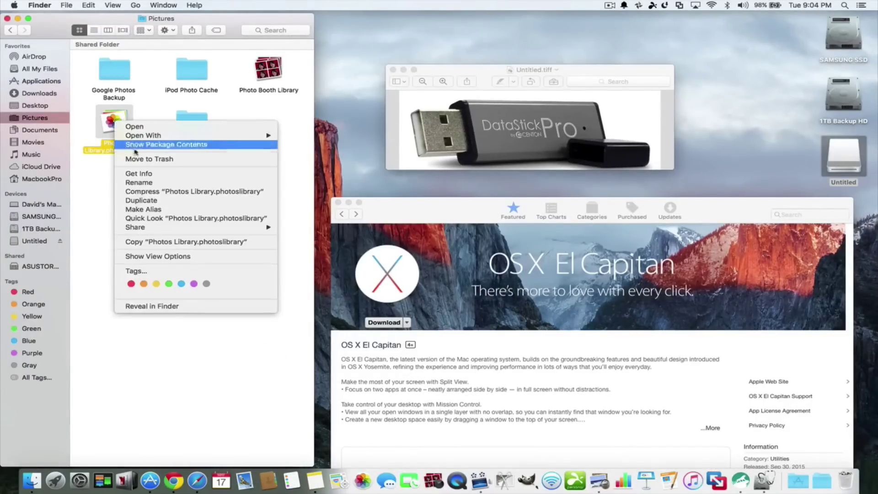
{"action": "left_click", "coordinate": [136, 174]}
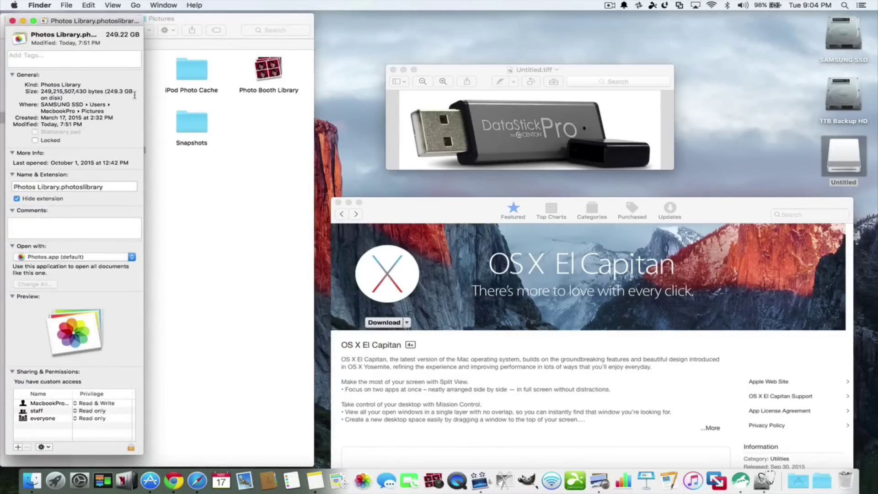
{"action": "left_click", "coordinate": [13, 21]}
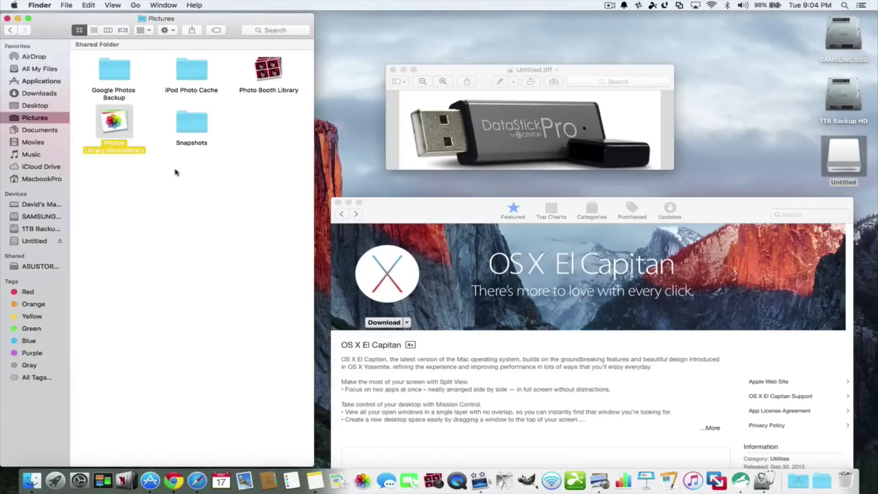
{"action": "left_click", "coordinate": [175, 173]}
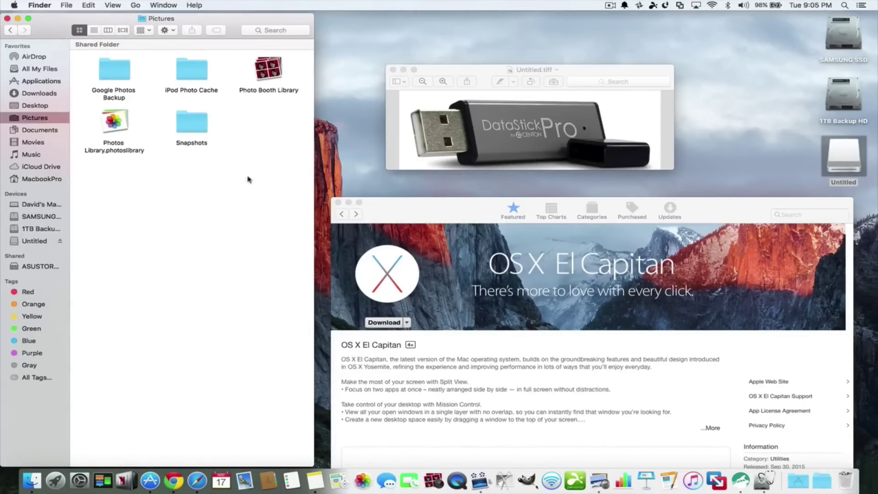
- Browse the Applications and Downloads folders, then close the Finder window
{"action": "left_click", "coordinate": [121, 80]}
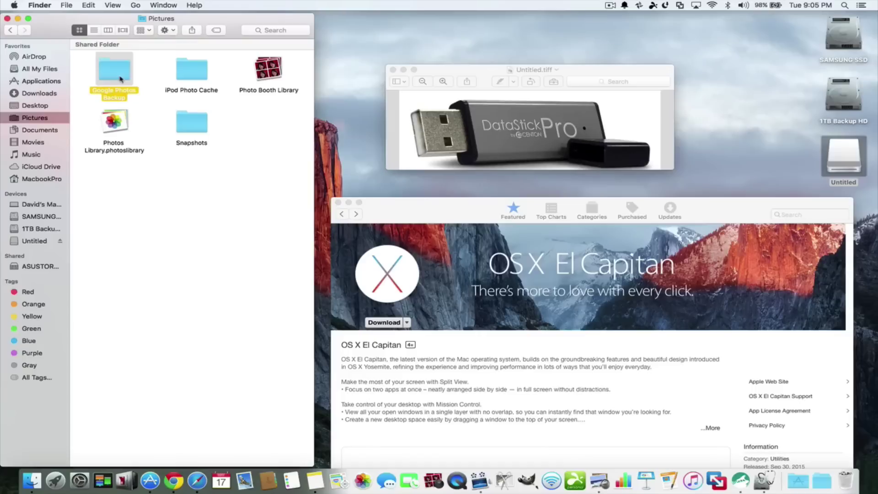
{"action": "left_click", "coordinate": [11, 30]}
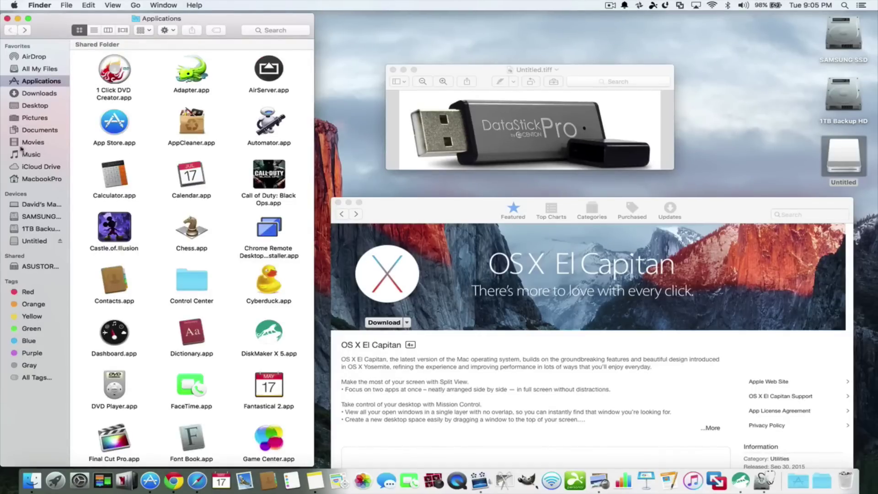
{"action": "scroll", "coordinate": [191, 402], "scroll_direction": "down", "scroll_amount": 5}
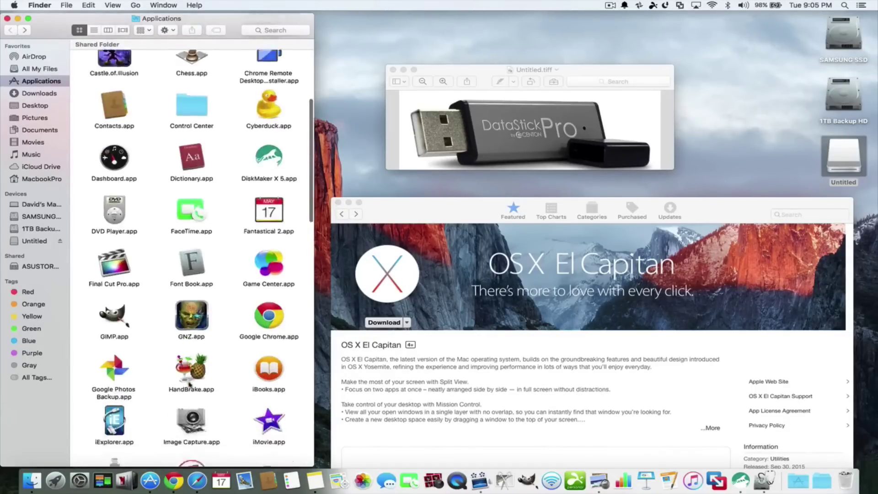
{"action": "scroll", "coordinate": [189, 386], "scroll_direction": "down", "scroll_amount": 10}
{"action": "scroll", "coordinate": [183, 274], "scroll_direction": "up", "scroll_amount": 12}
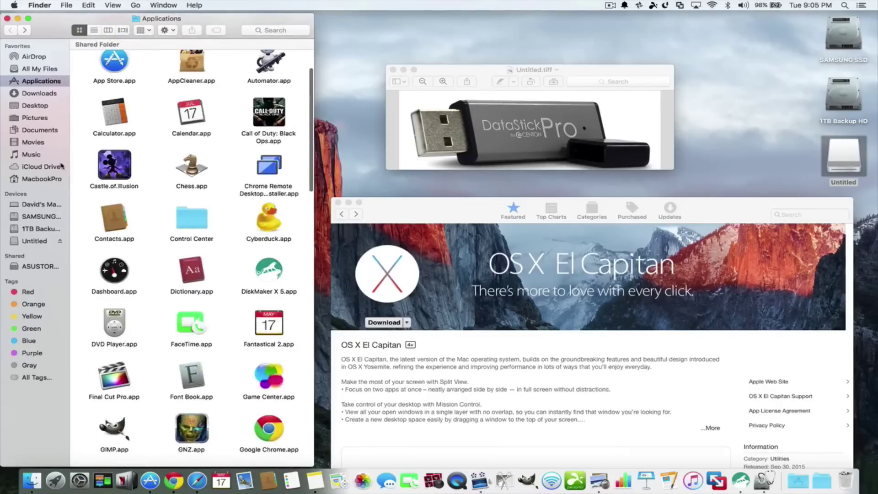
{"action": "left_click", "coordinate": [40, 93]}
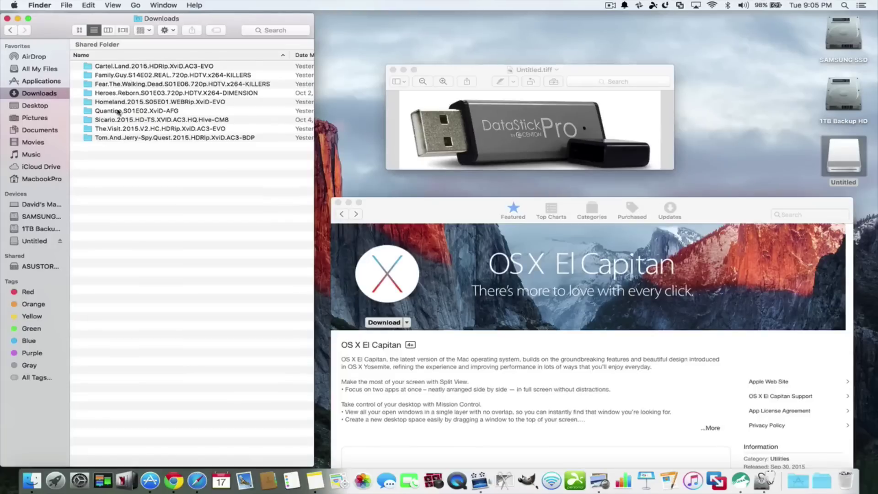
{"action": "left_click", "coordinate": [7, 19]}
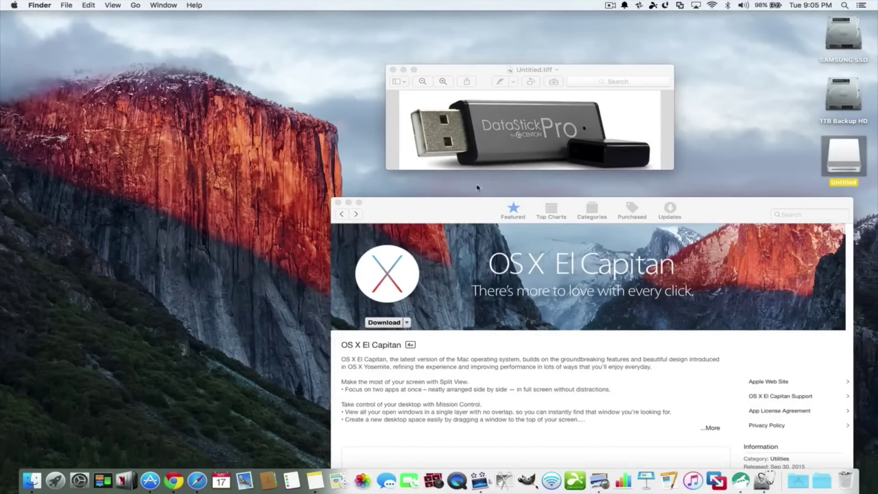
- Confirm erasing the Untitled drive in DiskMaker and accept the administrator-privileges notice
{"action": "key", "text": "ctrl+Up"}
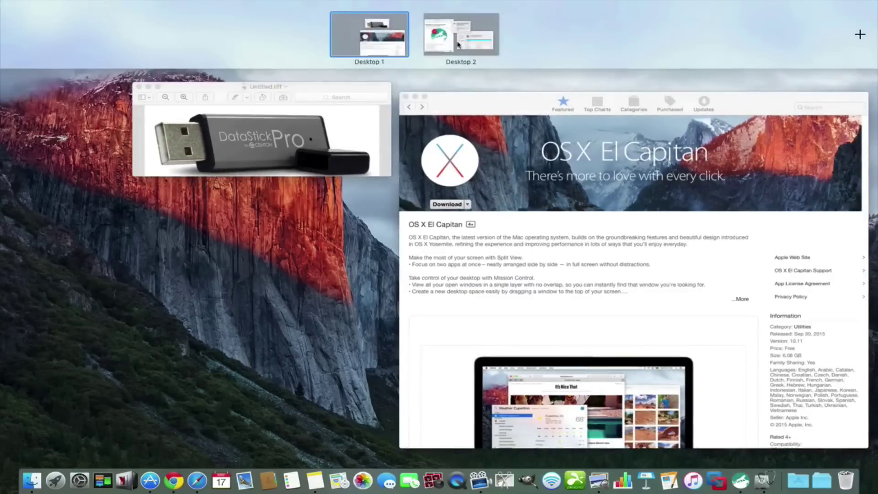
{"action": "left_click", "coordinate": [459, 45]}
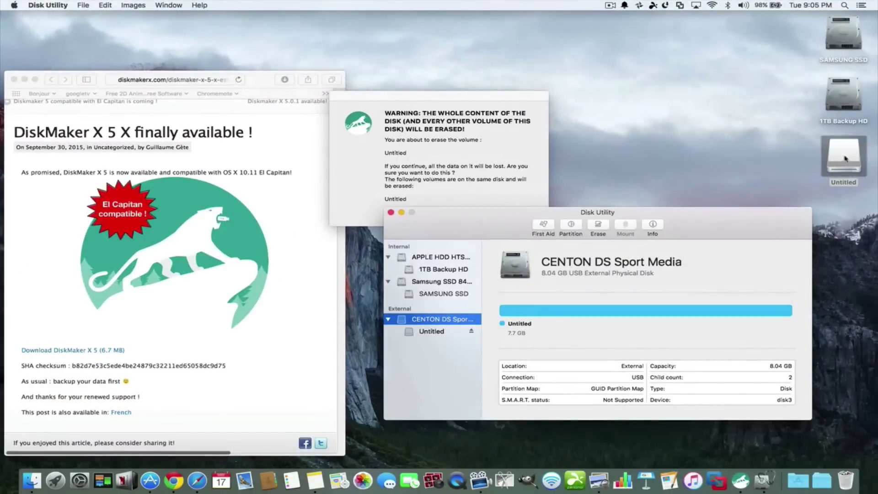
{"action": "left_click", "coordinate": [845, 158]}
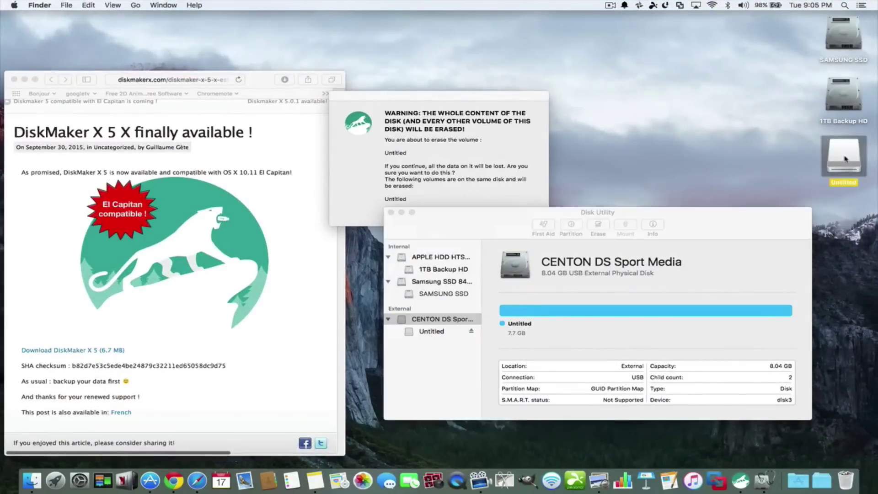
{"action": "left_click", "coordinate": [509, 177]}
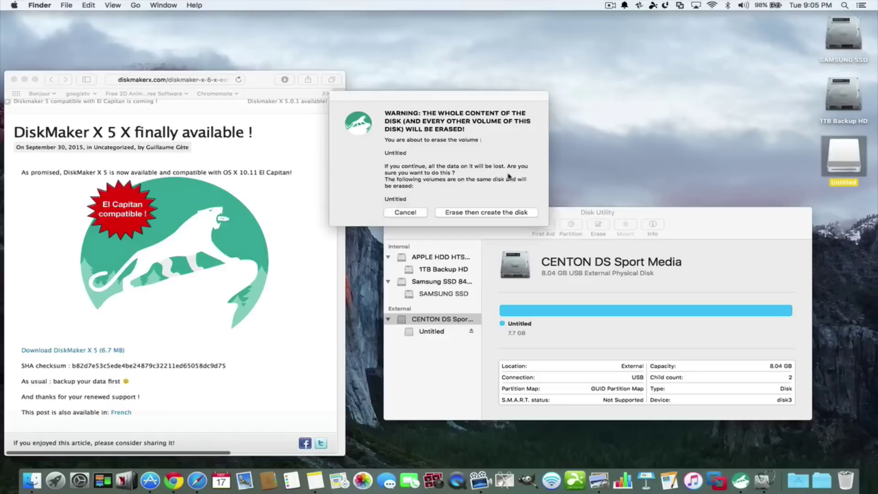
{"action": "left_click", "coordinate": [475, 213]}
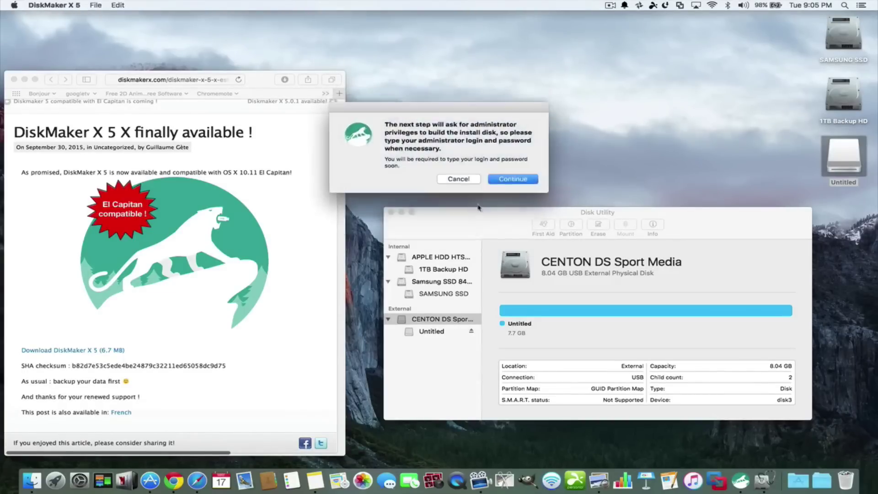
{"action": "left_click", "coordinate": [510, 182]}
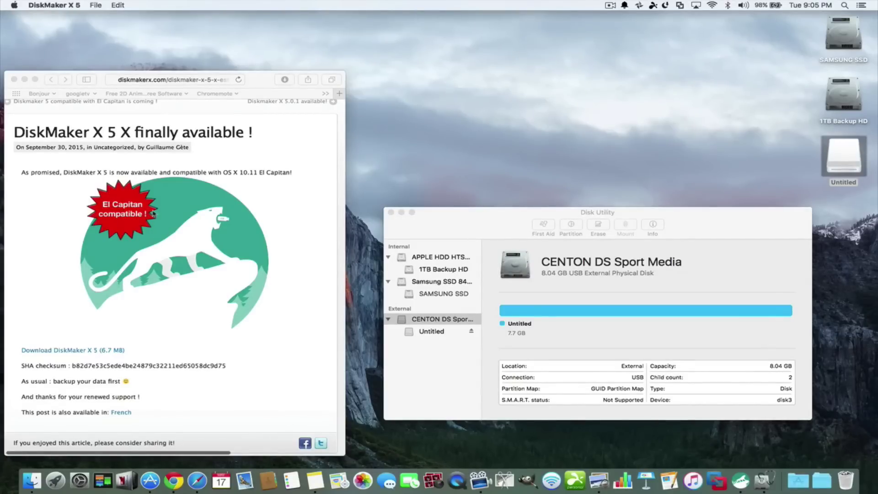
- Close the DiskMaker download page and Disk Utility, then authorise DiskMaker with the admin password
{"action": "left_click", "coordinate": [15, 79]}
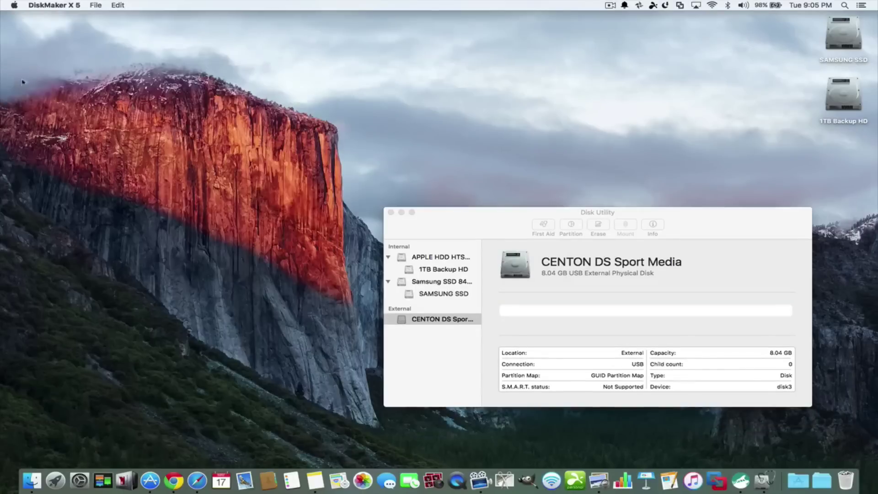
{"action": "left_click_drag", "start_coordinate": [472, 221], "coordinate": [226, 206]}
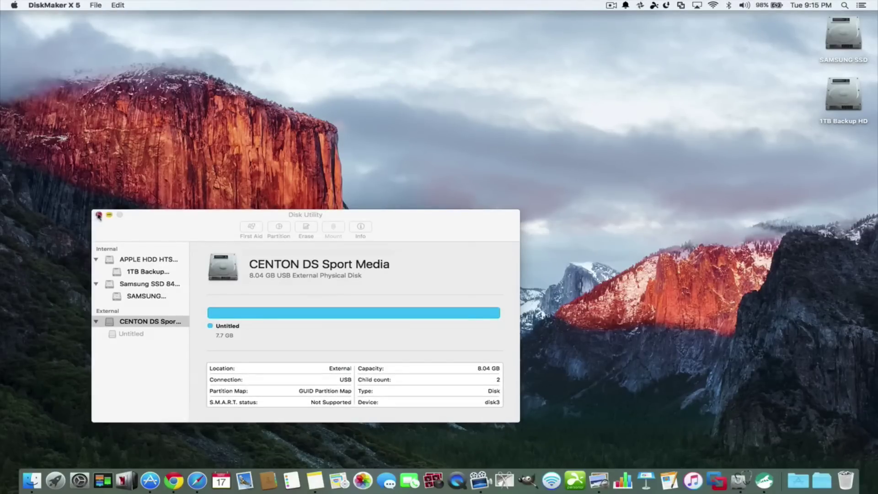
{"action": "left_click", "coordinate": [99, 214]}
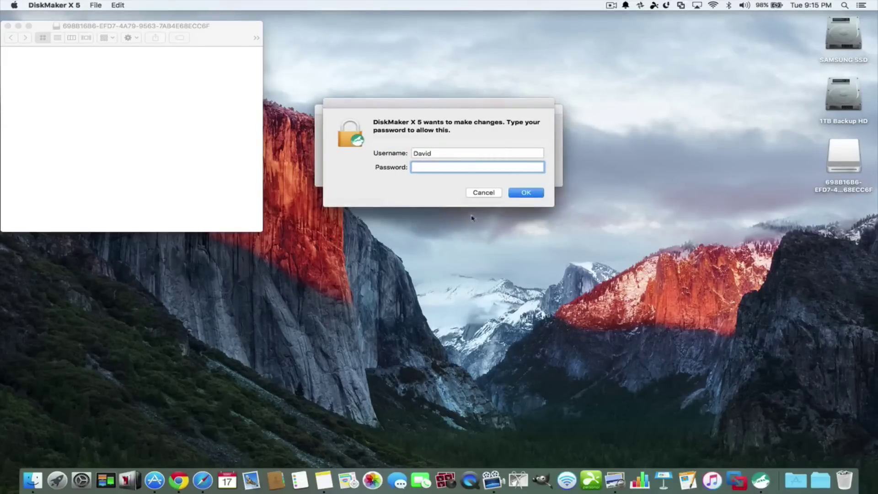
{"action": "type", "text": "••"}
{"action": "left_click", "coordinate": [532, 192]}
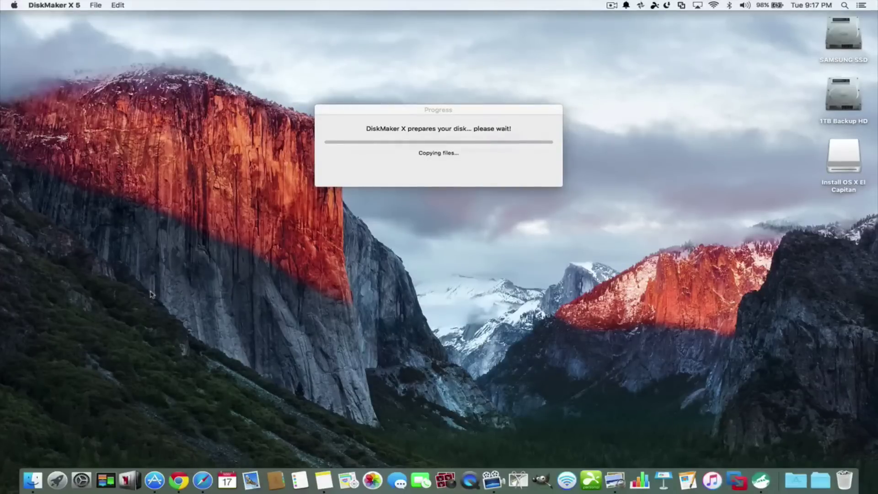
- Open the Install OS X El Capitan disk and place its Get Info panel on the right
{"action": "double_click", "coordinate": [844, 158]}
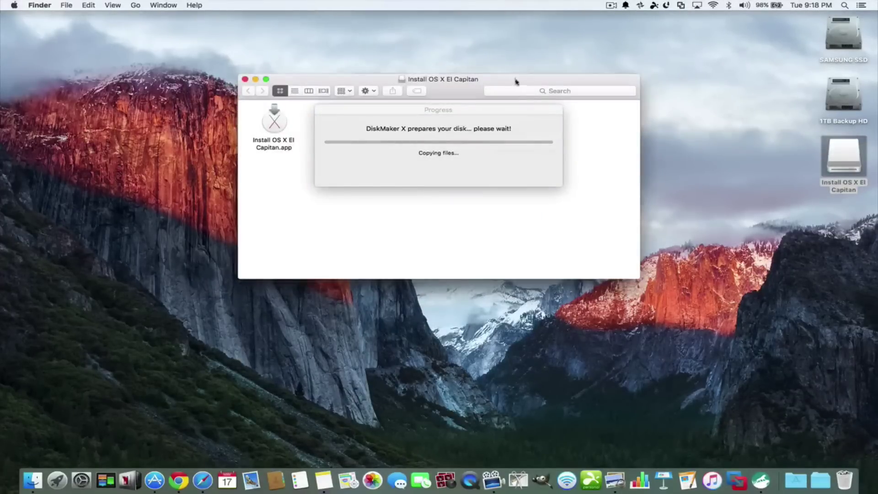
{"action": "left_click_drag", "start_coordinate": [516, 81], "coordinate": [295, 240]}
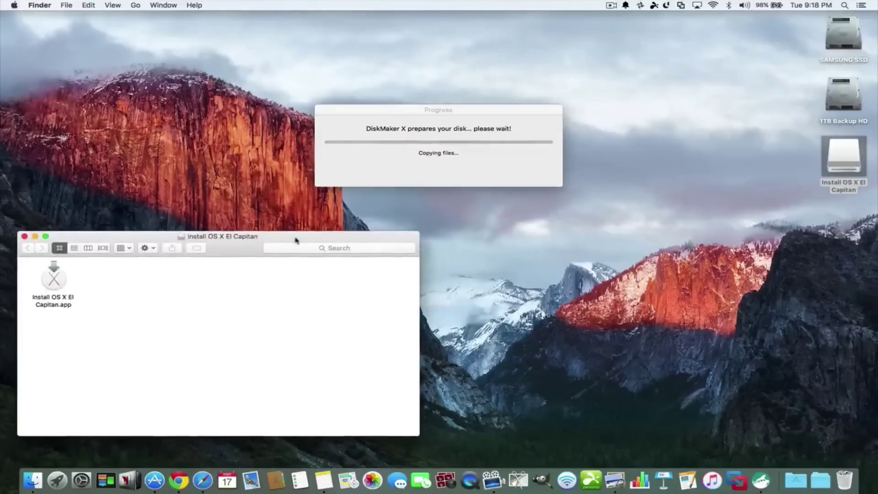
{"action": "right_click", "coordinate": [841, 154]}
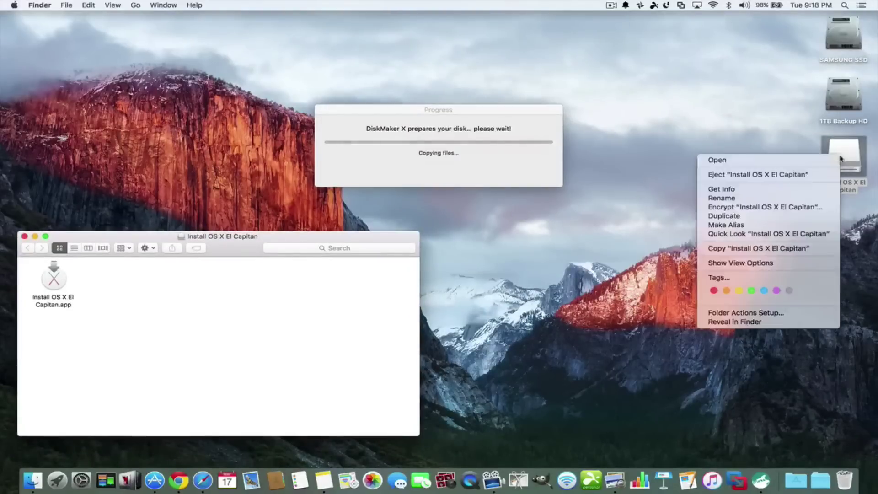
{"action": "left_click", "coordinate": [770, 189]}
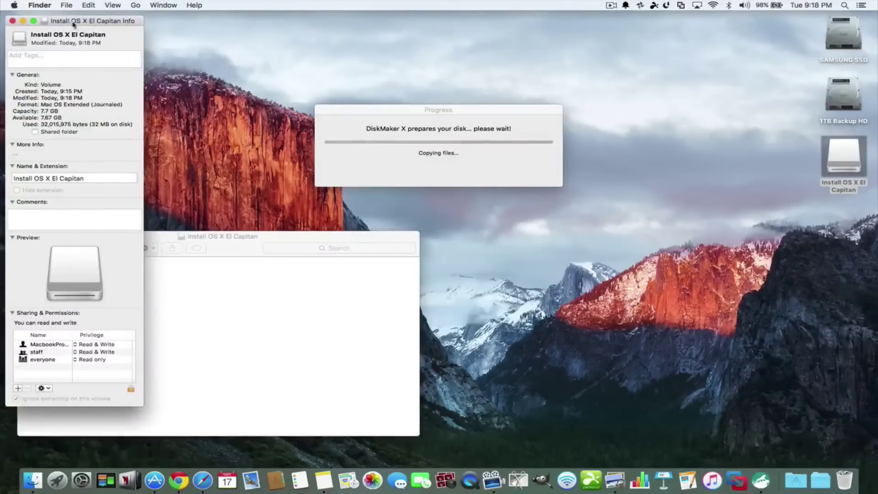
{"action": "left_click_drag", "start_coordinate": [73, 23], "coordinate": [670, 62]}
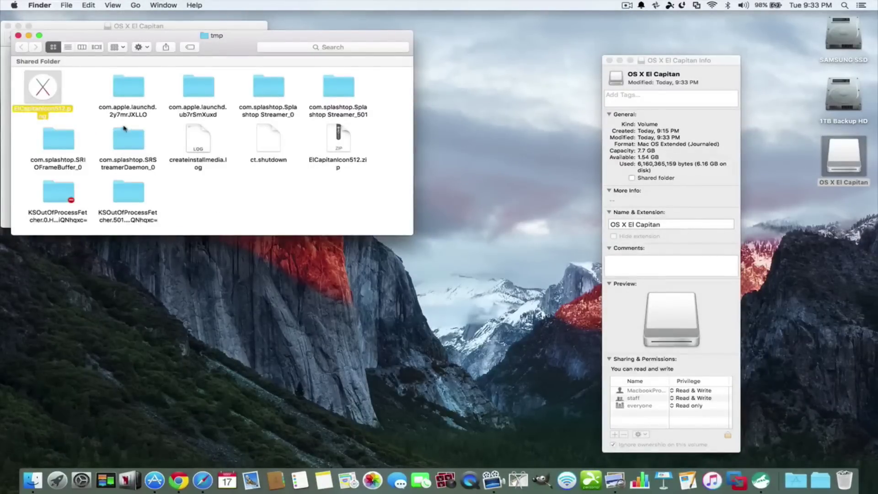
- Paste the ElCapitanIcon512.png image as the installer volume's icon
{"action": "key", "text": "super+i"}
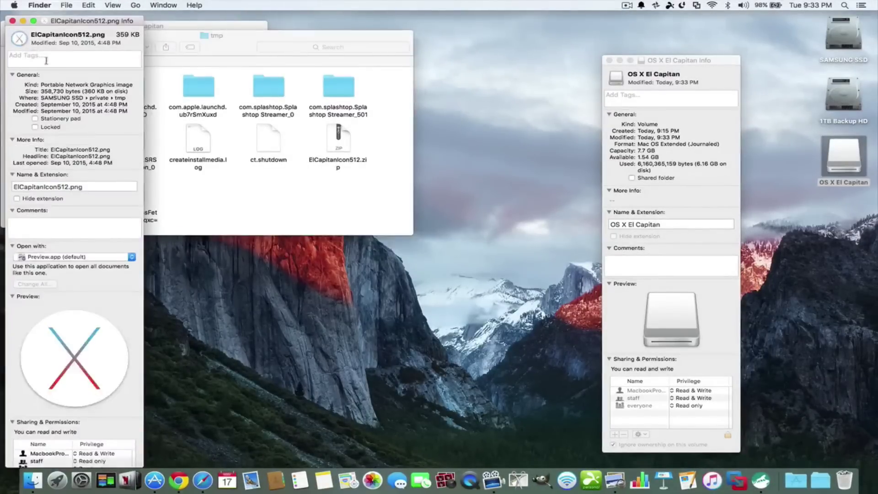
{"action": "key", "text": "super+w"}
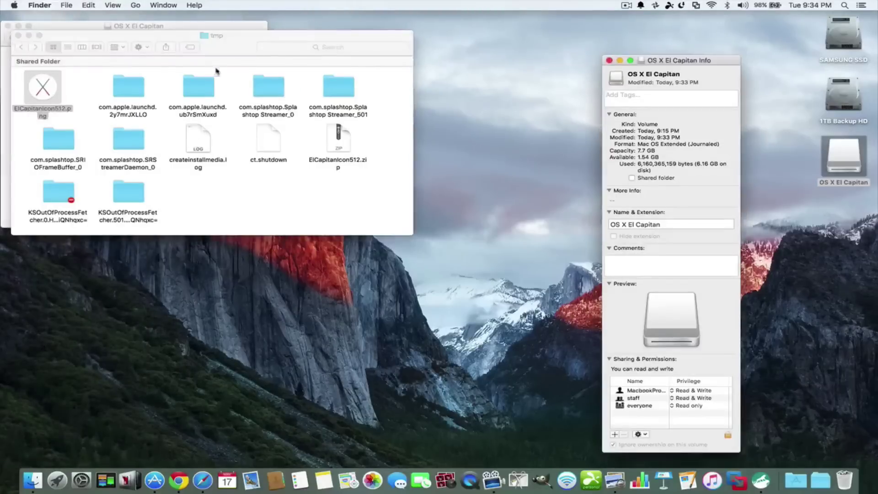
{"action": "left_click", "coordinate": [617, 78]}
{"action": "key", "text": "super+v"}
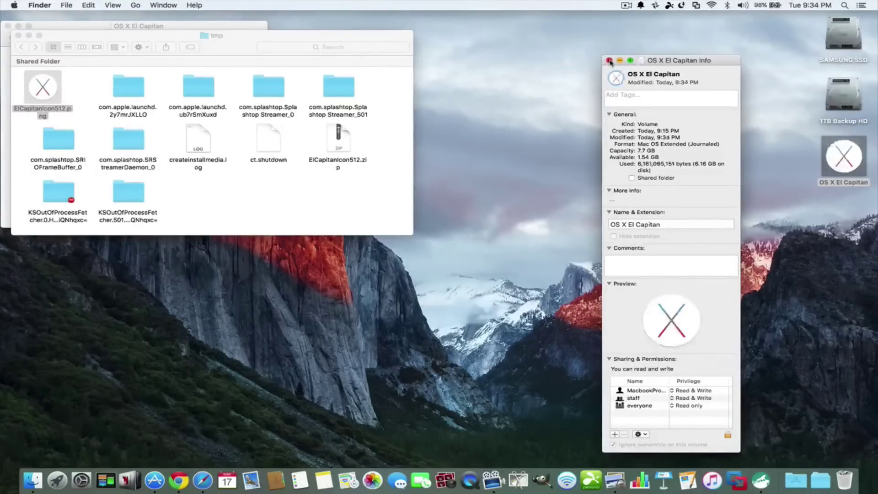
{"action": "left_click", "coordinate": [610, 61]}
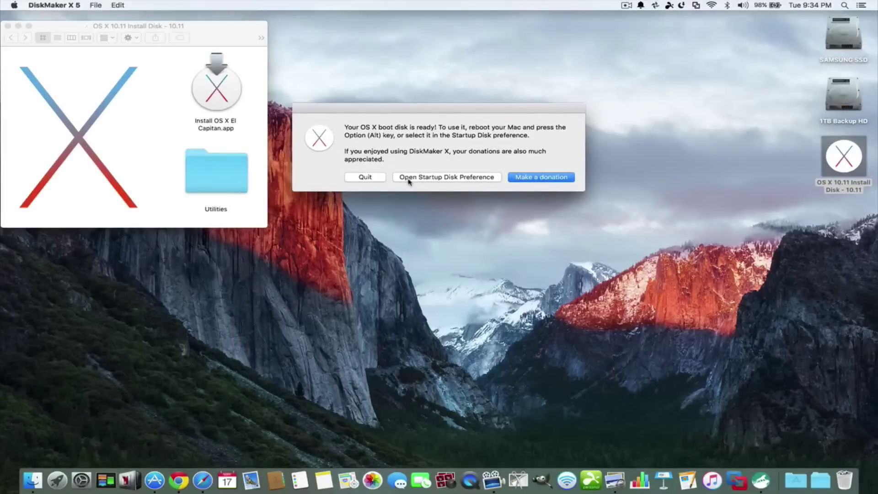
- Check the Startup Disk pane, which lists only SAMSUNG SSD, then close it
{"action": "left_click", "coordinate": [408, 179]}
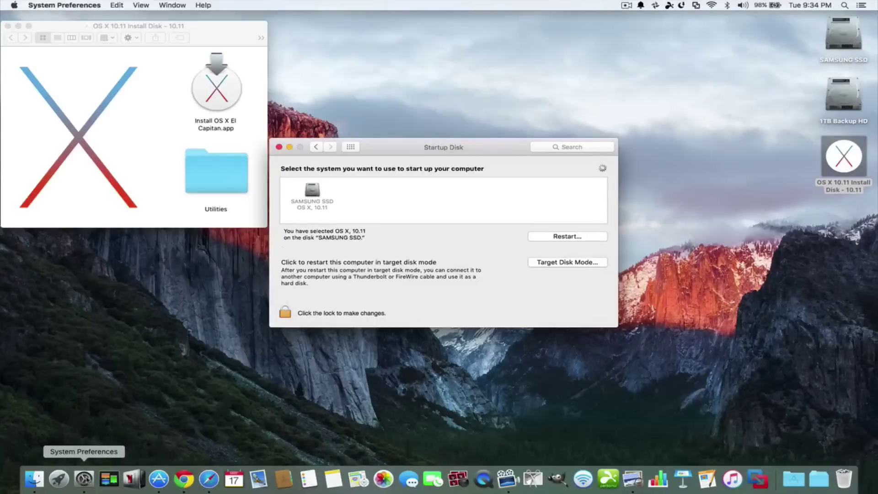
{"action": "left_click", "coordinate": [316, 148]}
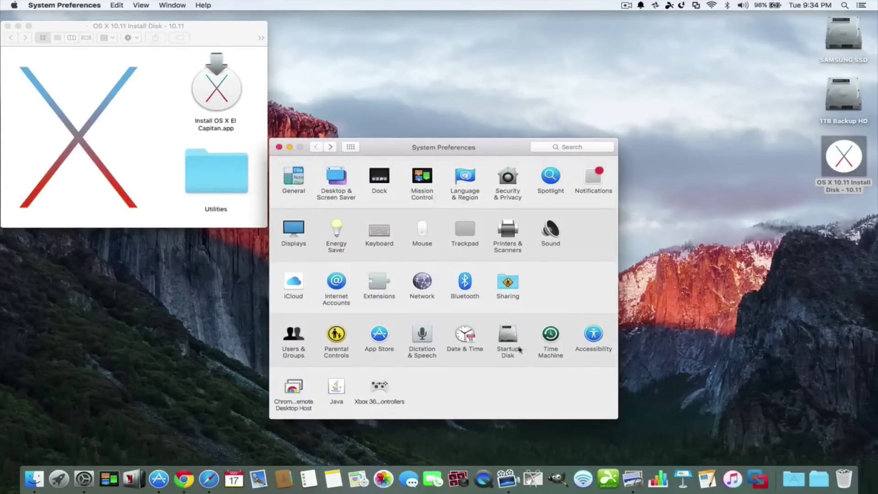
{"action": "left_click", "coordinate": [509, 336]}
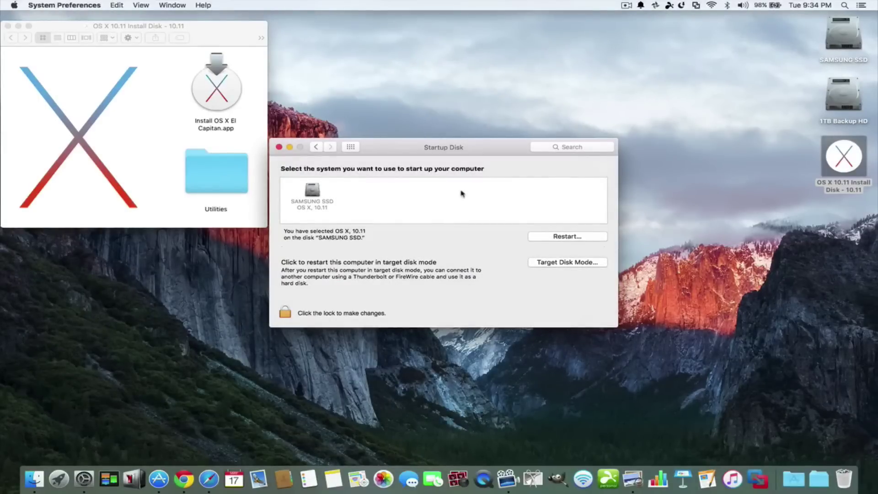
{"action": "left_click", "coordinate": [278, 147]}
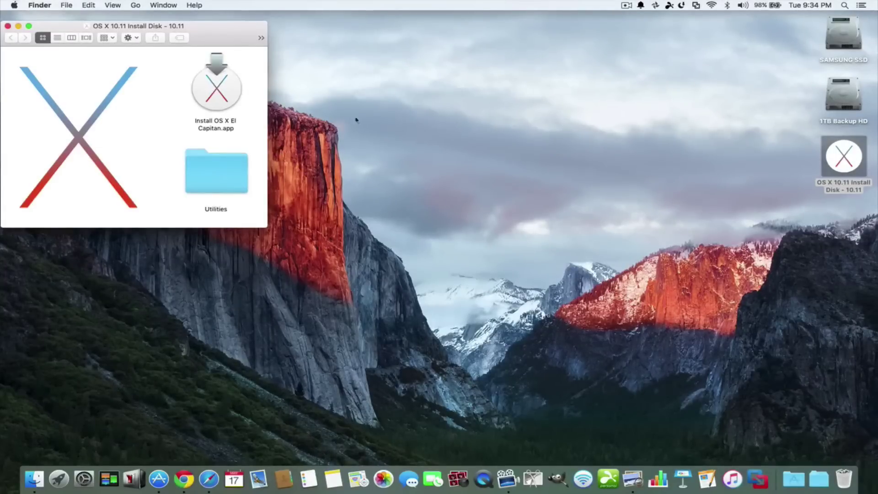
- Close the Finder window, reopen the OS X 10.11 Install Disk volume to check it, then close it
{"action": "left_click", "coordinate": [8, 26]}
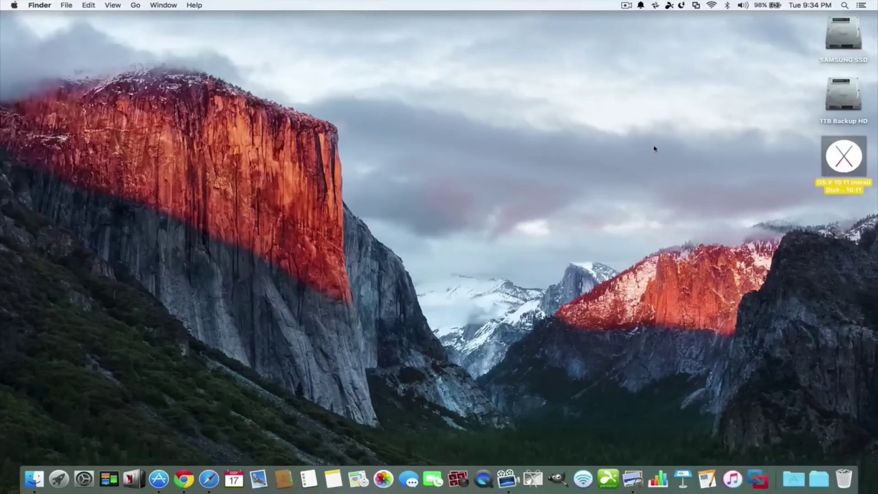
{"action": "double_click", "coordinate": [833, 157]}
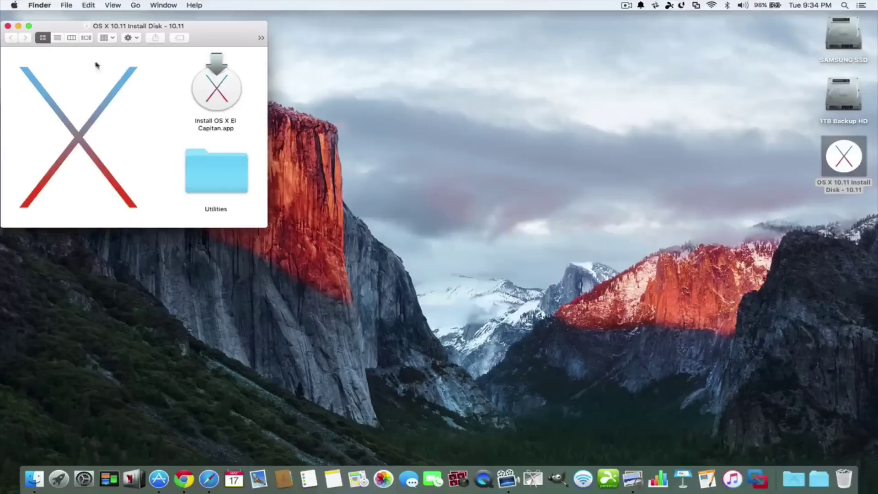
{"action": "left_click", "coordinate": [8, 26]}
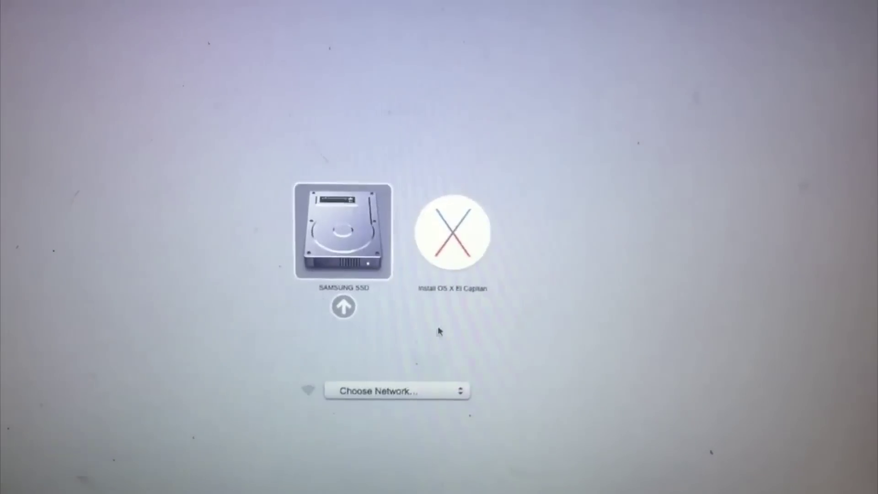
- Select the Install OS X El Capitan drive and join the JF Wi-Fi Network
{"action": "left_click", "coordinate": [448, 259]}
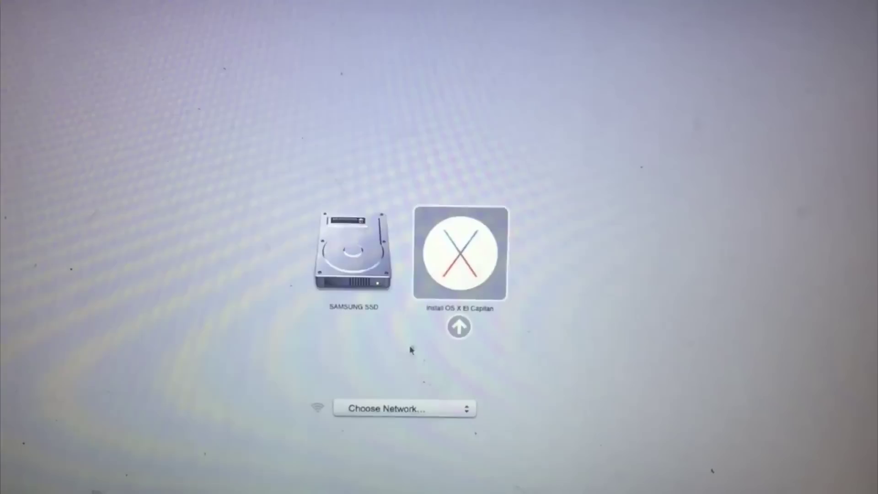
{"action": "left_click", "coordinate": [384, 412]}
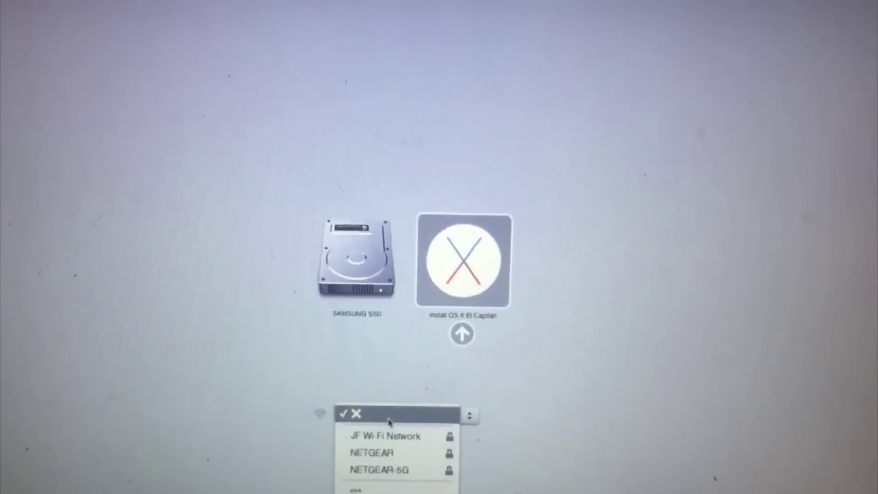
{"action": "left_click", "coordinate": [384, 435]}
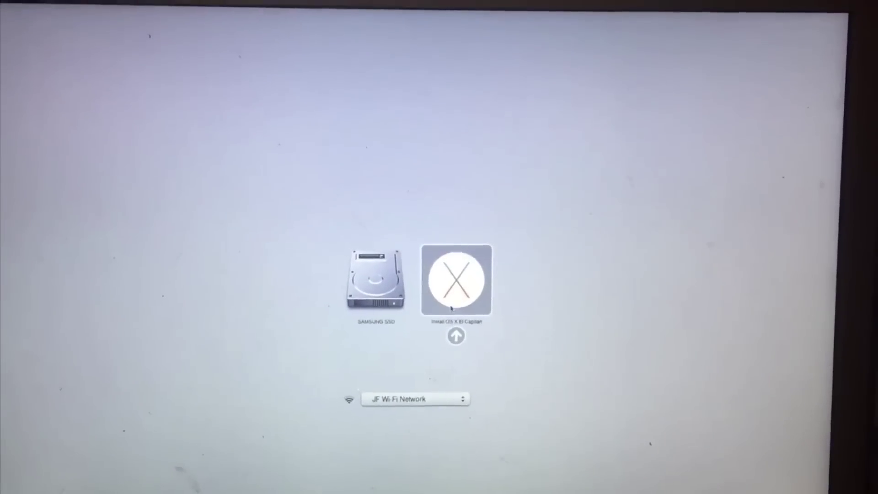
- Boot from the Install OS X El Capitan drive until the Apple logo appears
{"action": "left_click", "coordinate": [456, 336]}
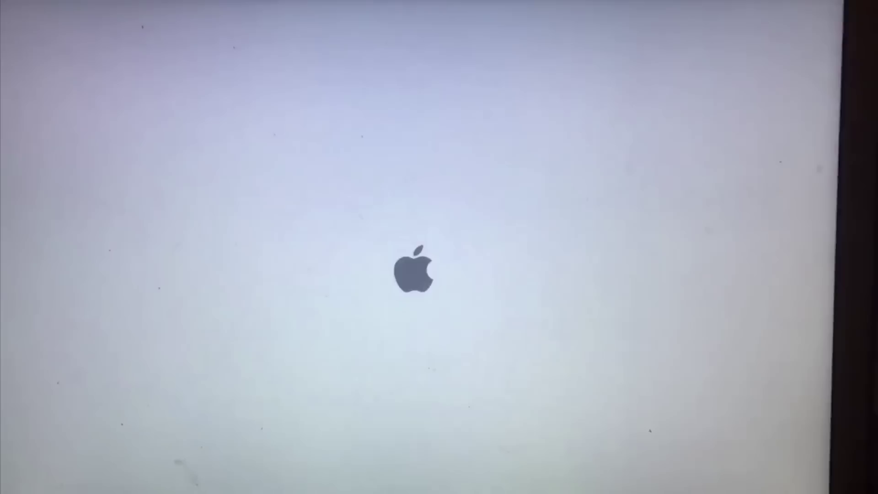